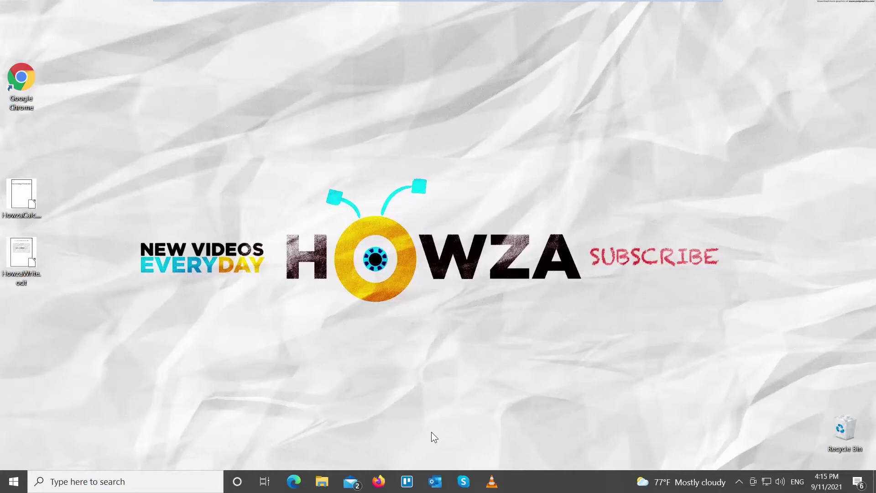
Open HowzaWrite.odt from the desktop and bring up the File > Export as PDF options
{"action": "double_click", "coordinate": [29, 249]}
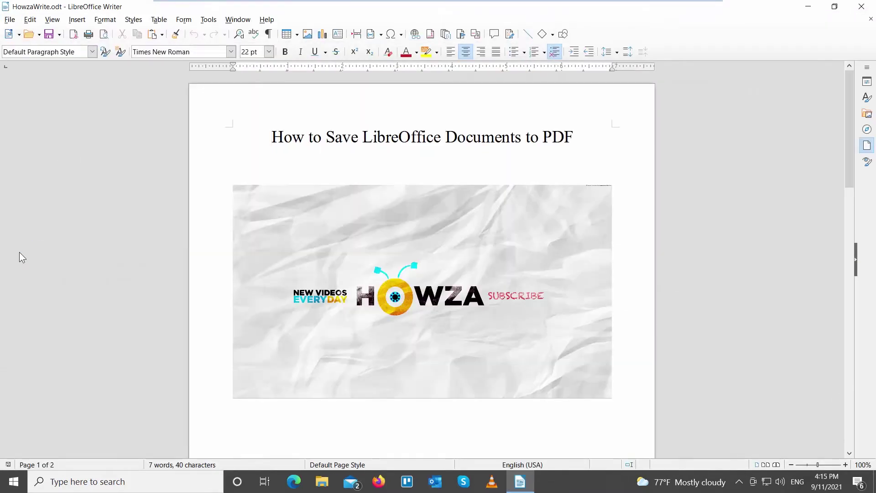
{"action": "left_click", "coordinate": [12, 21]}
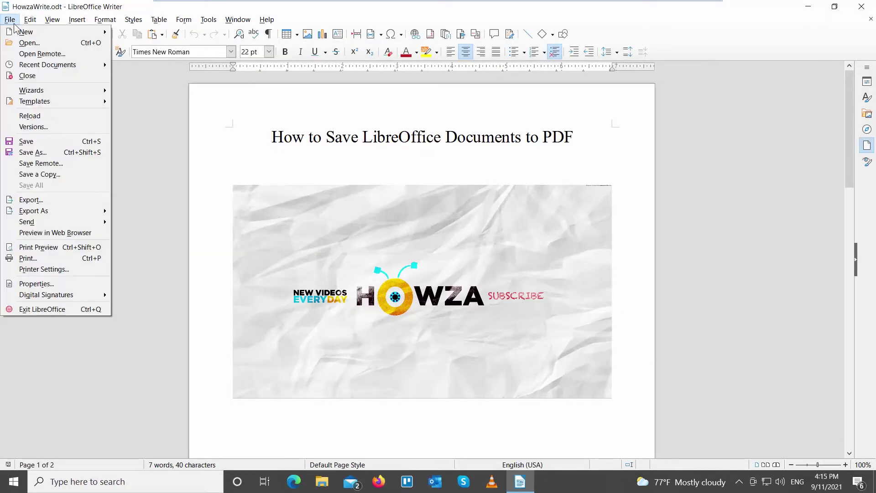
{"action": "mouse_move", "coordinate": [34, 210]}
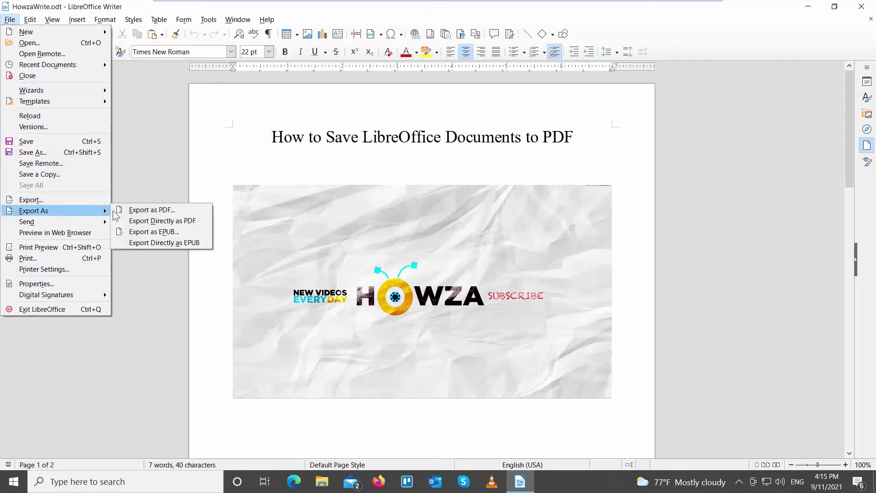
{"action": "left_click", "coordinate": [121, 212]}
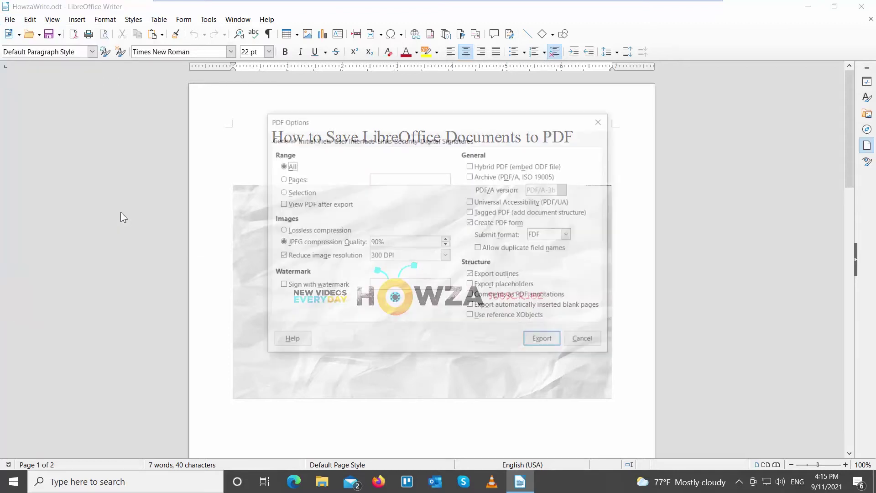
Keep the export range at All pages with JPEG compression at 100% quality
{"action": "left_click", "coordinate": [294, 178]}
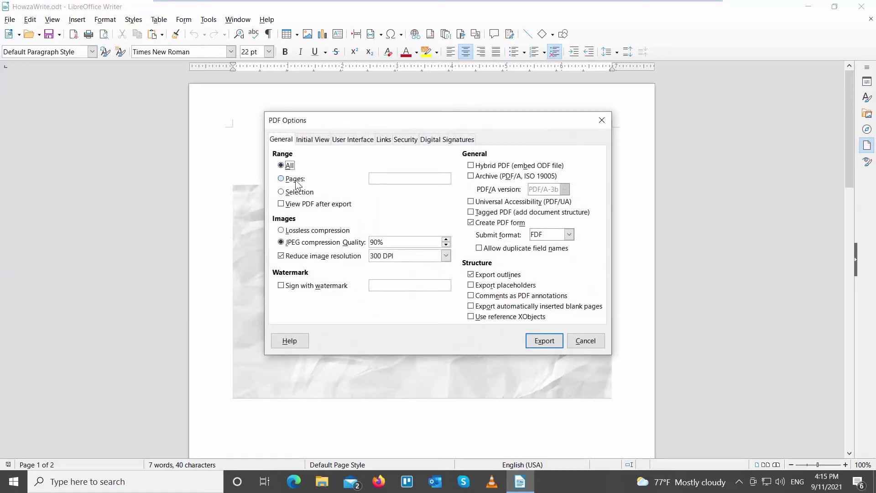
{"action": "type", "text": "1"}
{"action": "key", "text": "BackSpace"}
{"action": "left_click", "coordinate": [291, 166]}
{"action": "left_click", "coordinate": [307, 244]}
{"action": "left_click", "coordinate": [448, 241]}
{"action": "left_click", "coordinate": [448, 241]}
{"action": "left_click", "coordinate": [310, 140]}
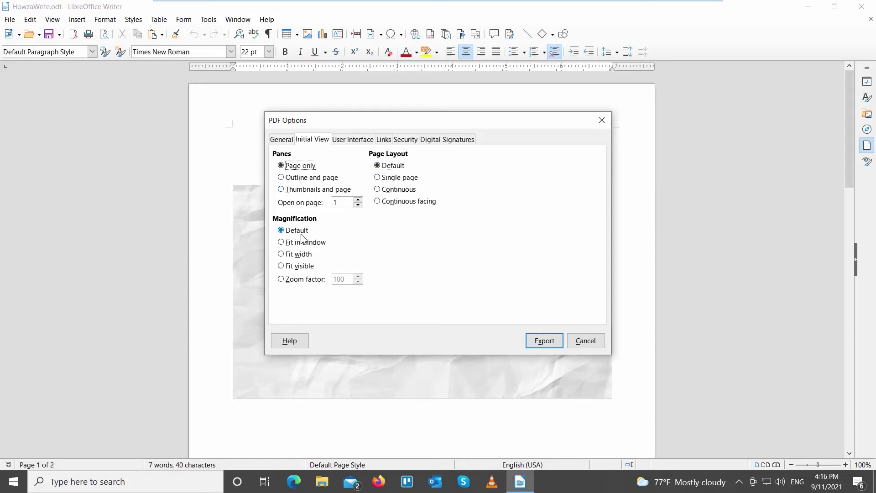
Review the User Interface, Links, Security and Digital Signatures settings in the PDF dialog
{"action": "left_click", "coordinate": [351, 141]}
{"action": "left_click", "coordinate": [384, 140]}
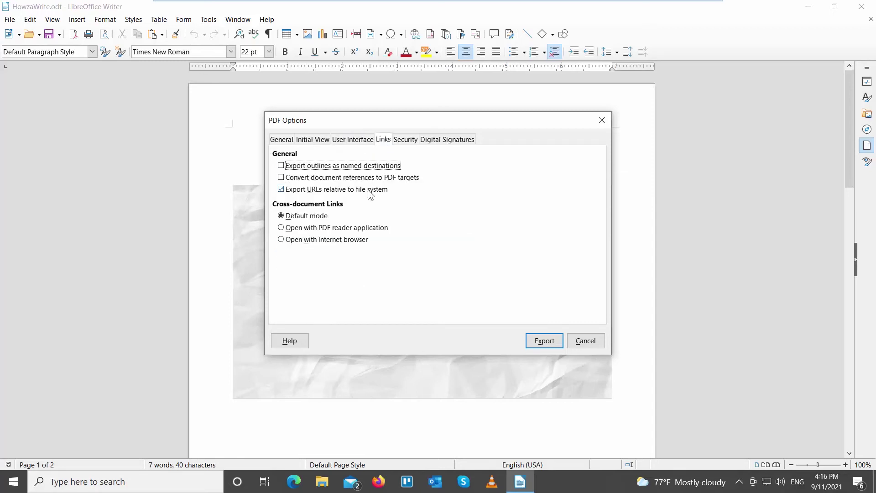
{"action": "left_click", "coordinate": [411, 140]}
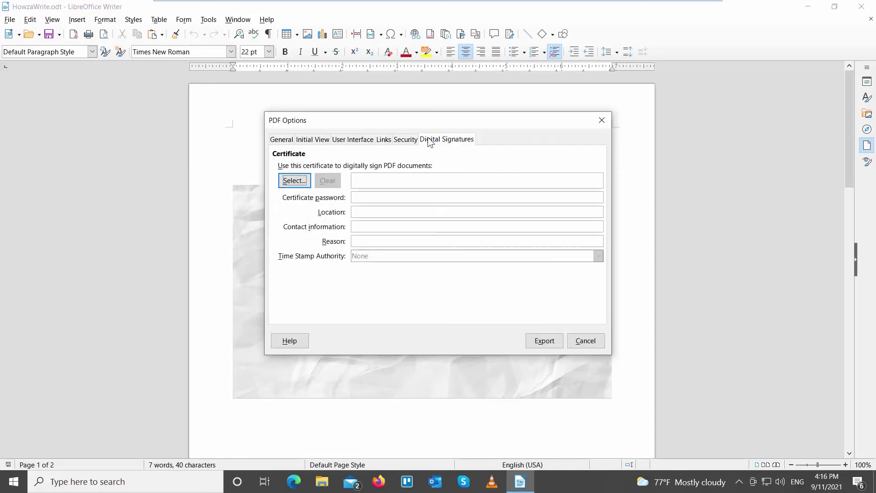
{"action": "left_click", "coordinate": [289, 140]}
Export with these options and save HowzaWrite.pdf in the Desktop folder
{"action": "left_click", "coordinate": [546, 338]}
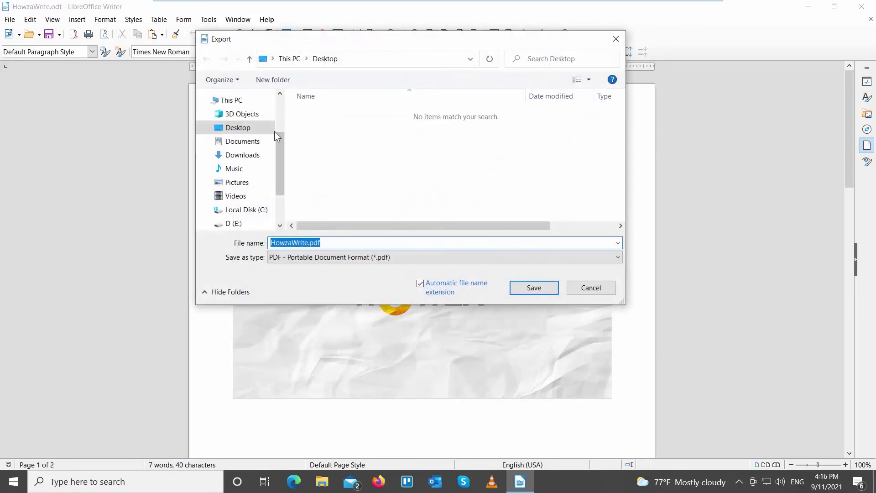
{"action": "left_click", "coordinate": [264, 125]}
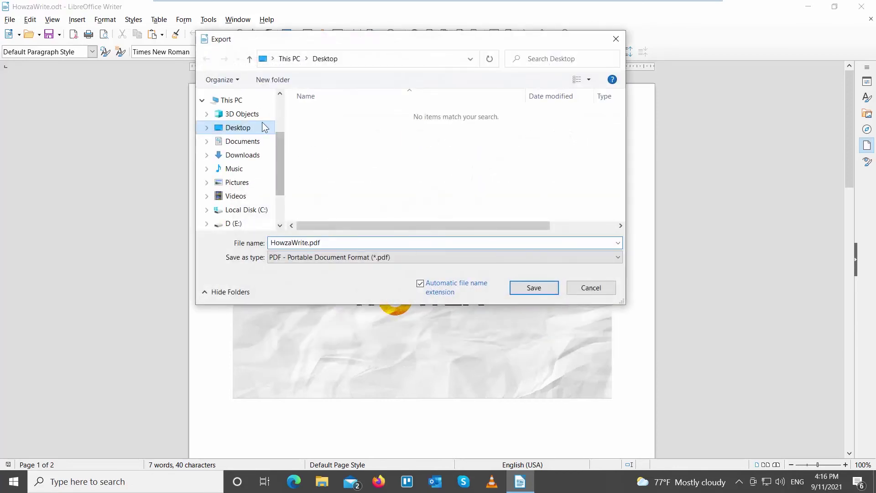
{"action": "left_click", "coordinate": [550, 289]}
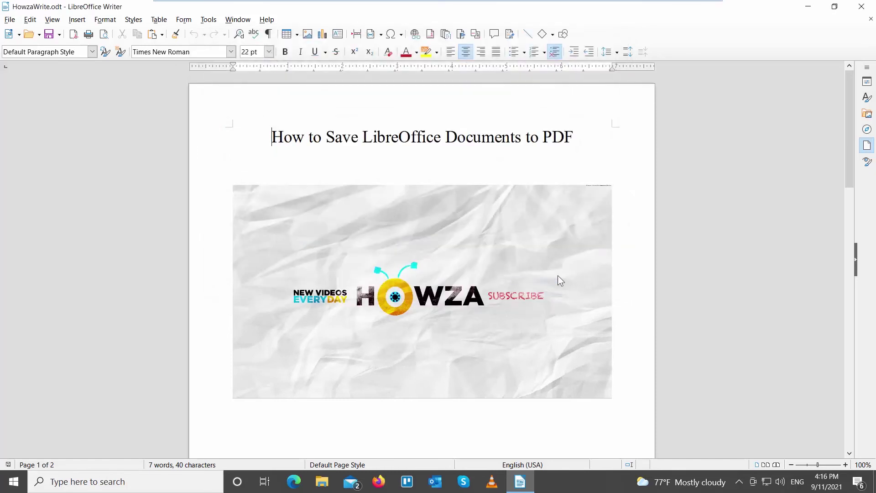
Close Writer and drag the HowzaWrite.pdf icon just below HowzaWrite.odt on the desktop
{"action": "left_click", "coordinate": [858, 8]}
{"action": "left_click_drag", "start_coordinate": [27, 373], "coordinate": [21, 313]}
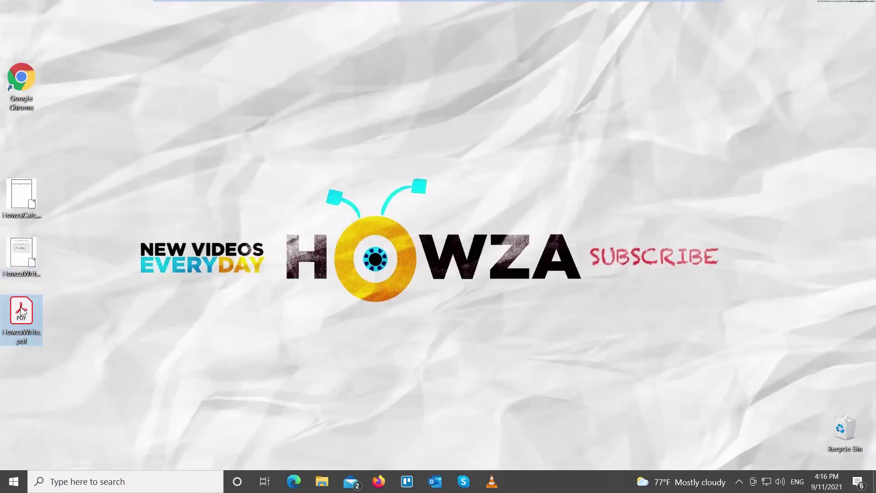